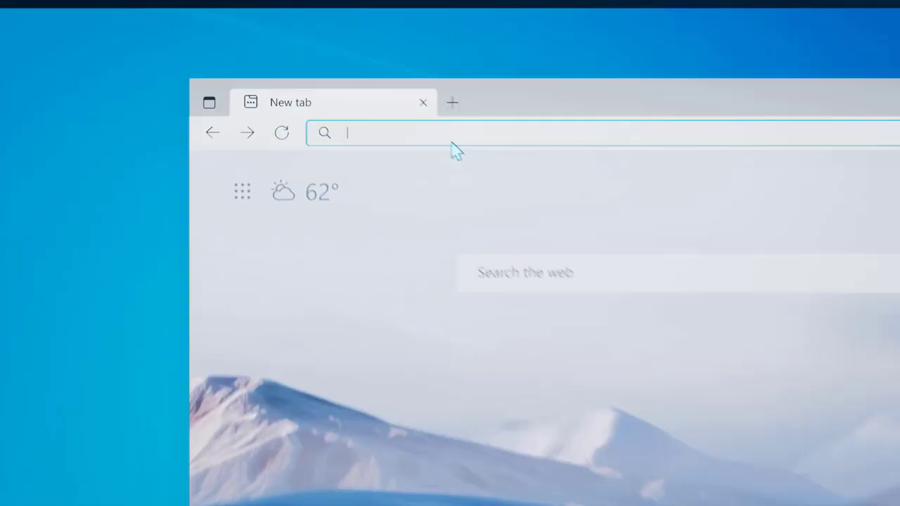
pyautogui.write('windows365.m')
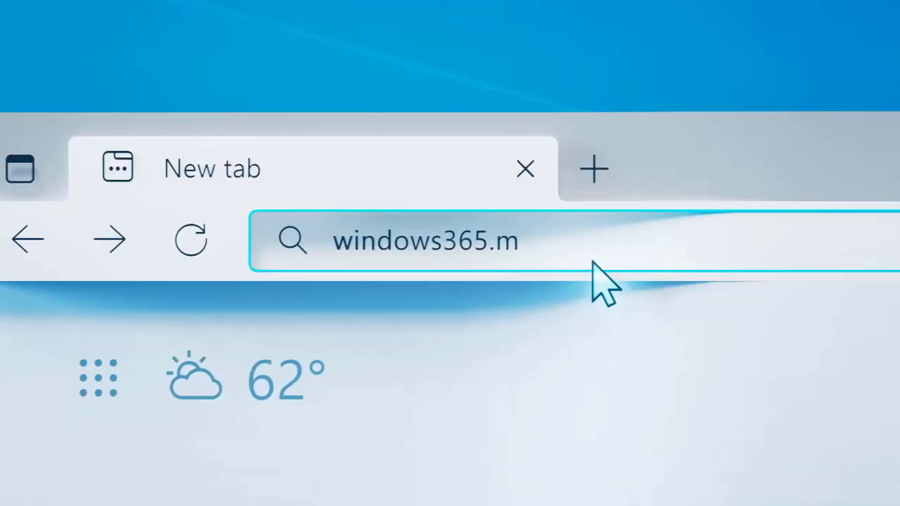
pyautogui.write('icrosoft.co')
# Step: Load windows365.microsoft.com in Edge to reach the welcome page listing two cloud PCs
pyautogui.press('Return')
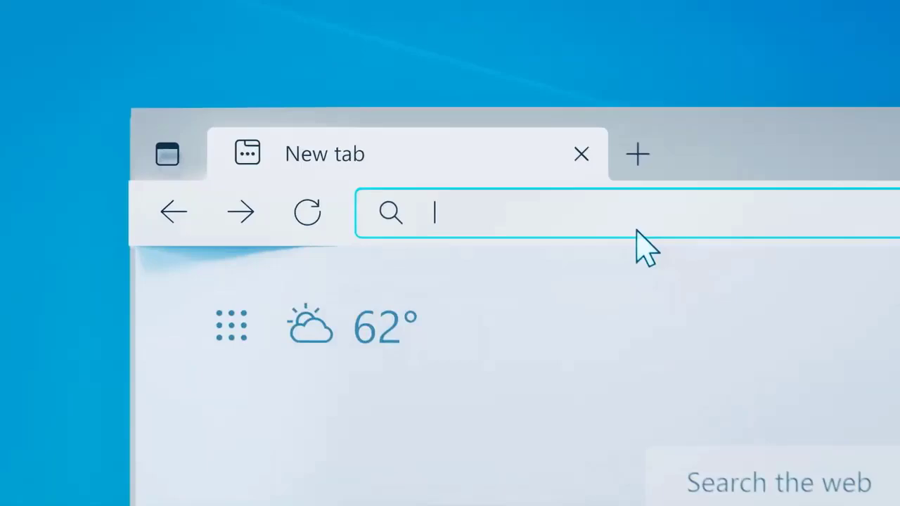
pyautogui.write('windows365.microsoft.com')
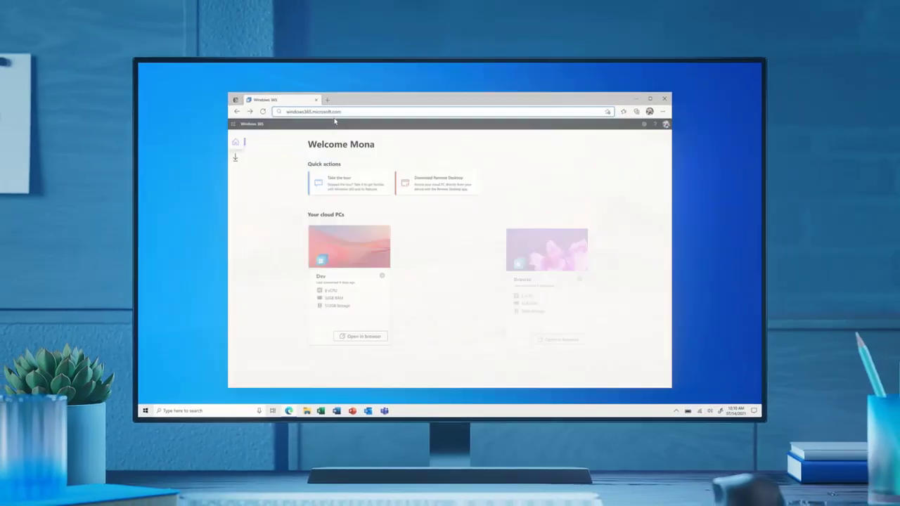